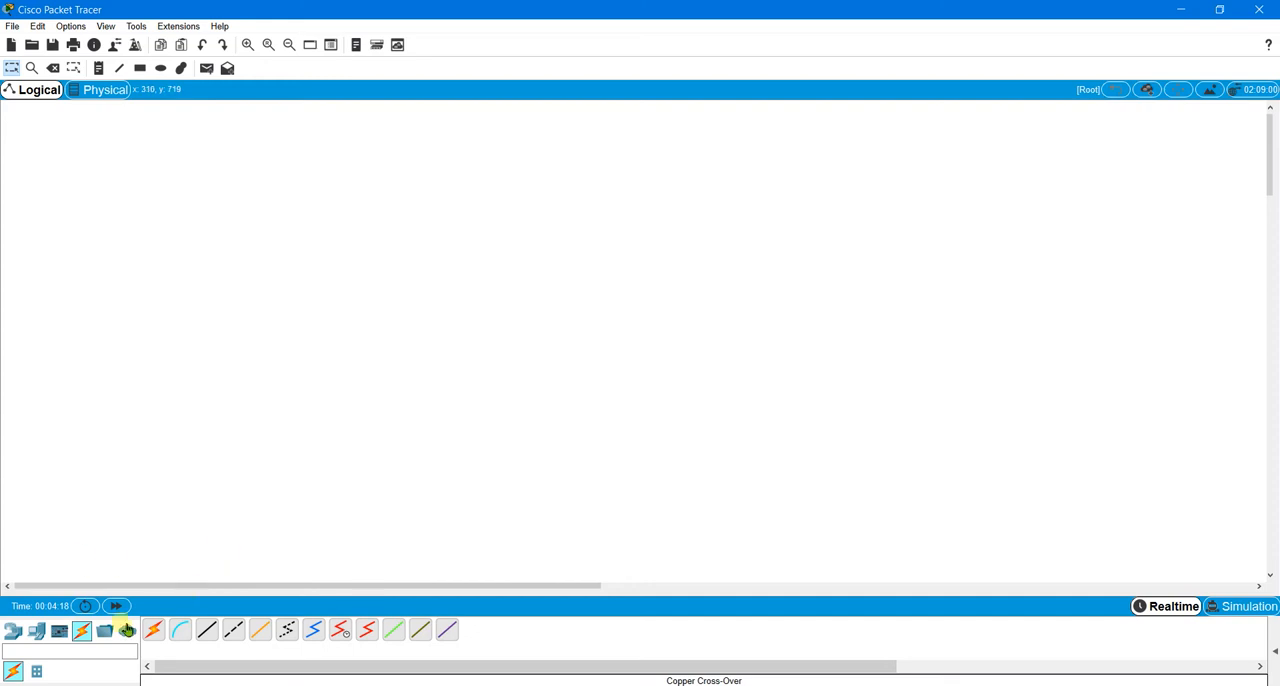
Step: Place two generic PCs side by side in the upper part of the logical workspace
{"action": "left_click", "coordinate": [40, 632]}
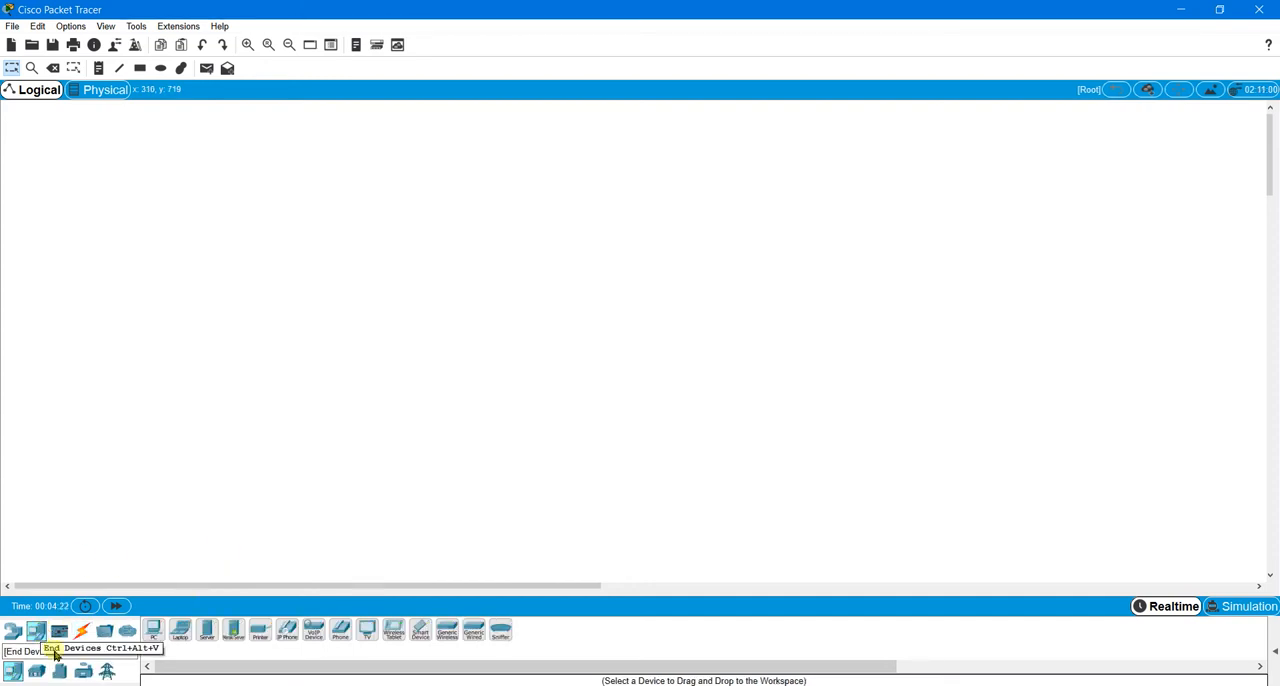
{"action": "left_click_drag", "start_coordinate": [155, 634], "coordinate": [170, 262]}
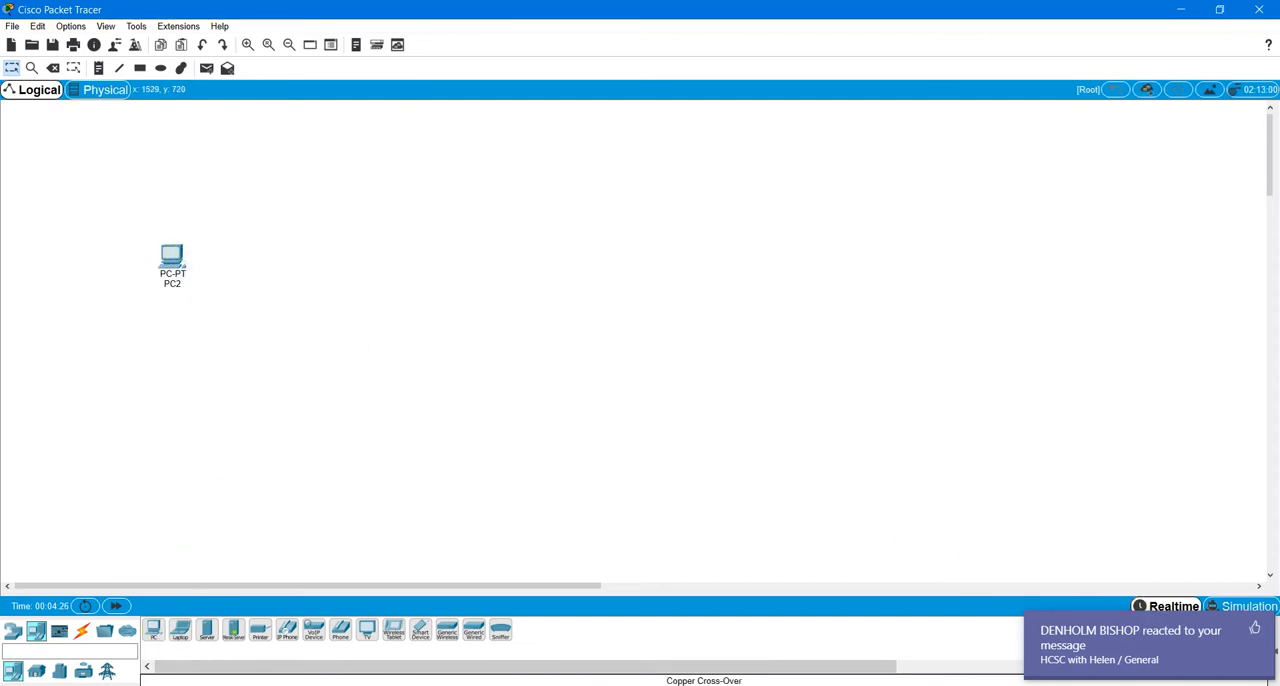
{"action": "left_click", "coordinate": [1255, 628]}
{"action": "left_click_drag", "start_coordinate": [158, 634], "coordinate": [342, 283]}
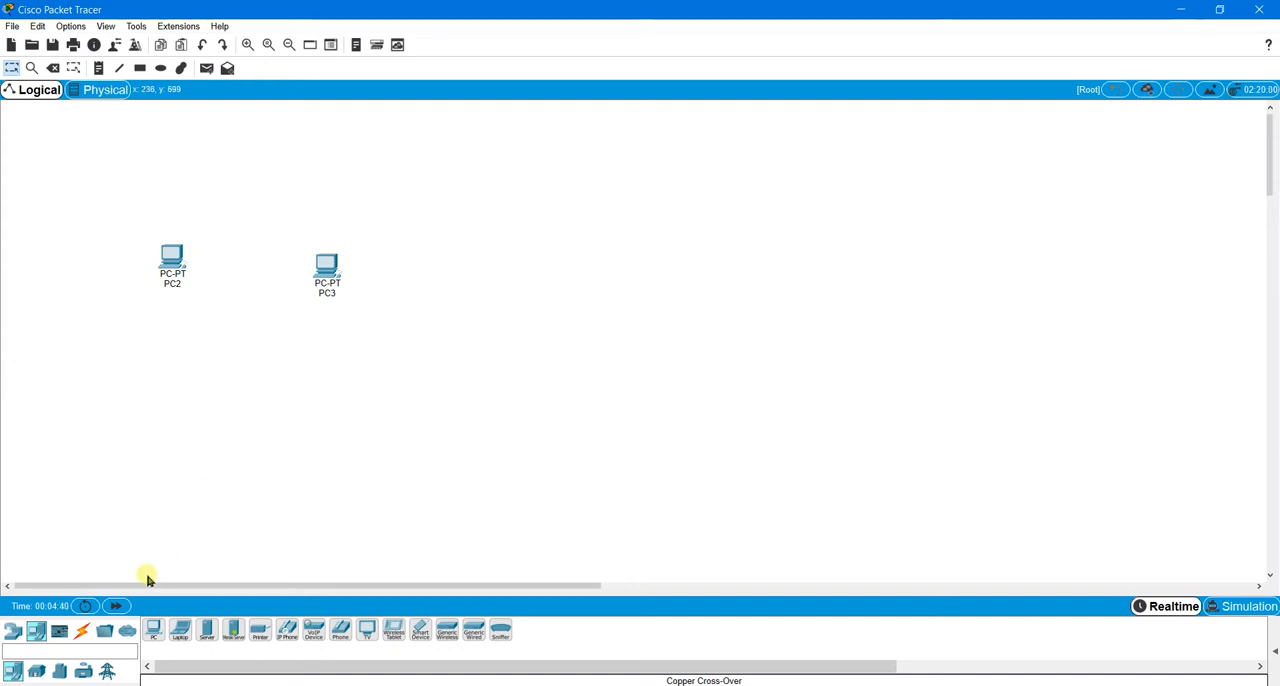
Step: Connect PC2 to PC3 with a copper cross-over cable, using the FastEthernet0 port on both ends
{"action": "left_click", "coordinate": [90, 638]}
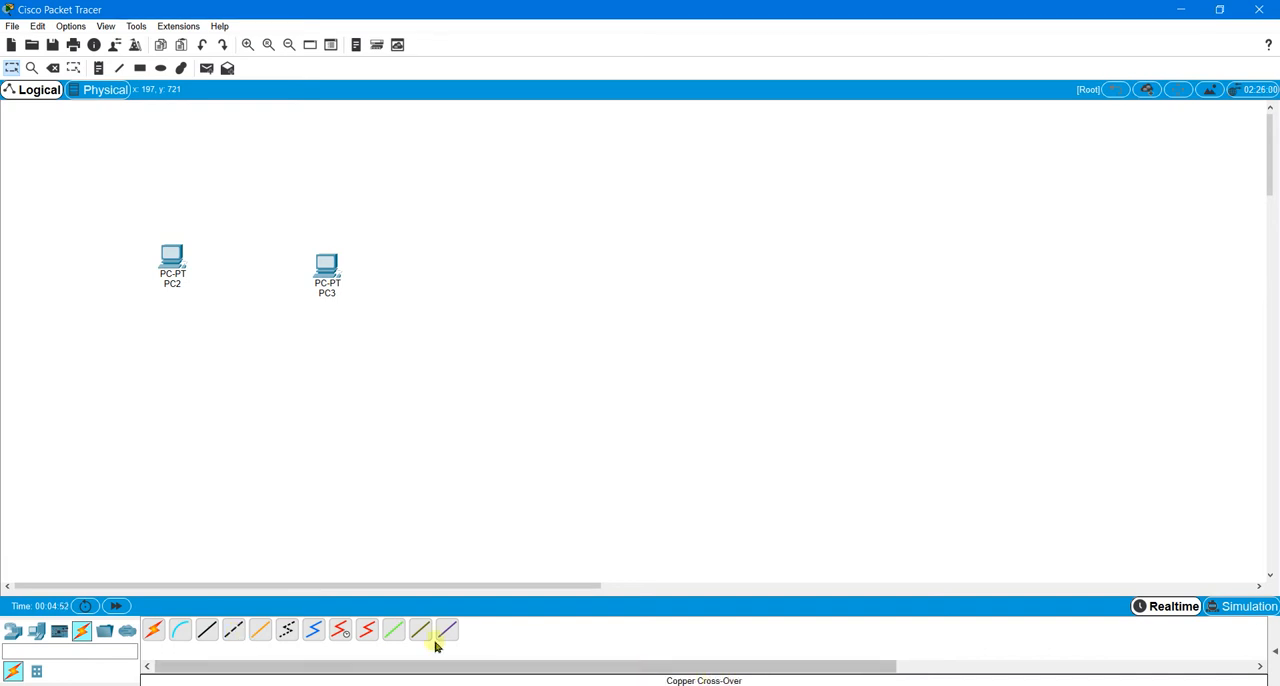
{"action": "left_click", "coordinate": [241, 631]}
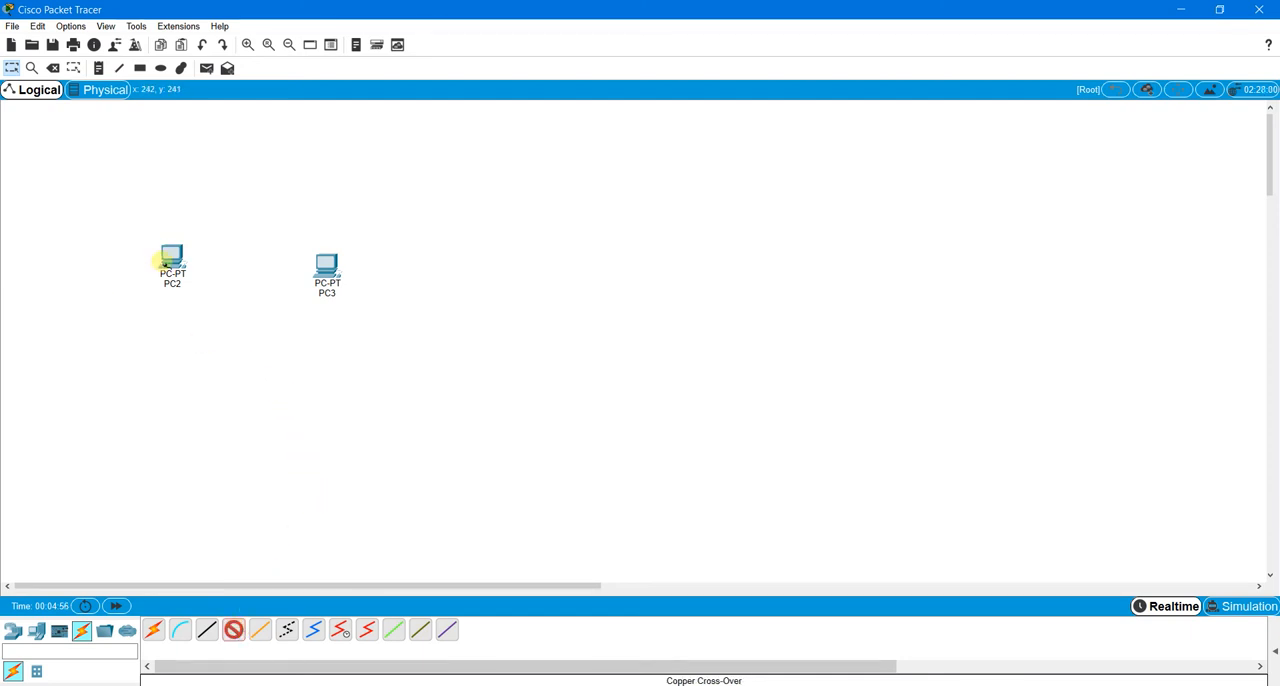
{"action": "left_click", "coordinate": [171, 258]}
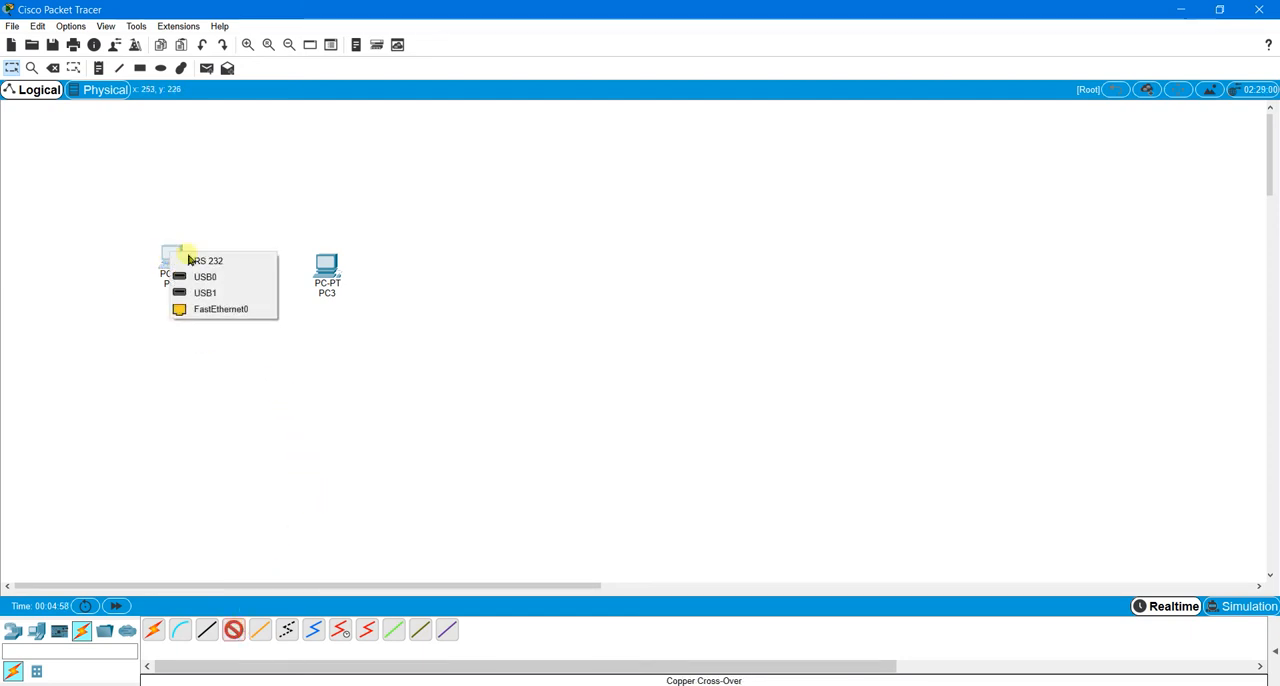
{"action": "left_click", "coordinate": [240, 309]}
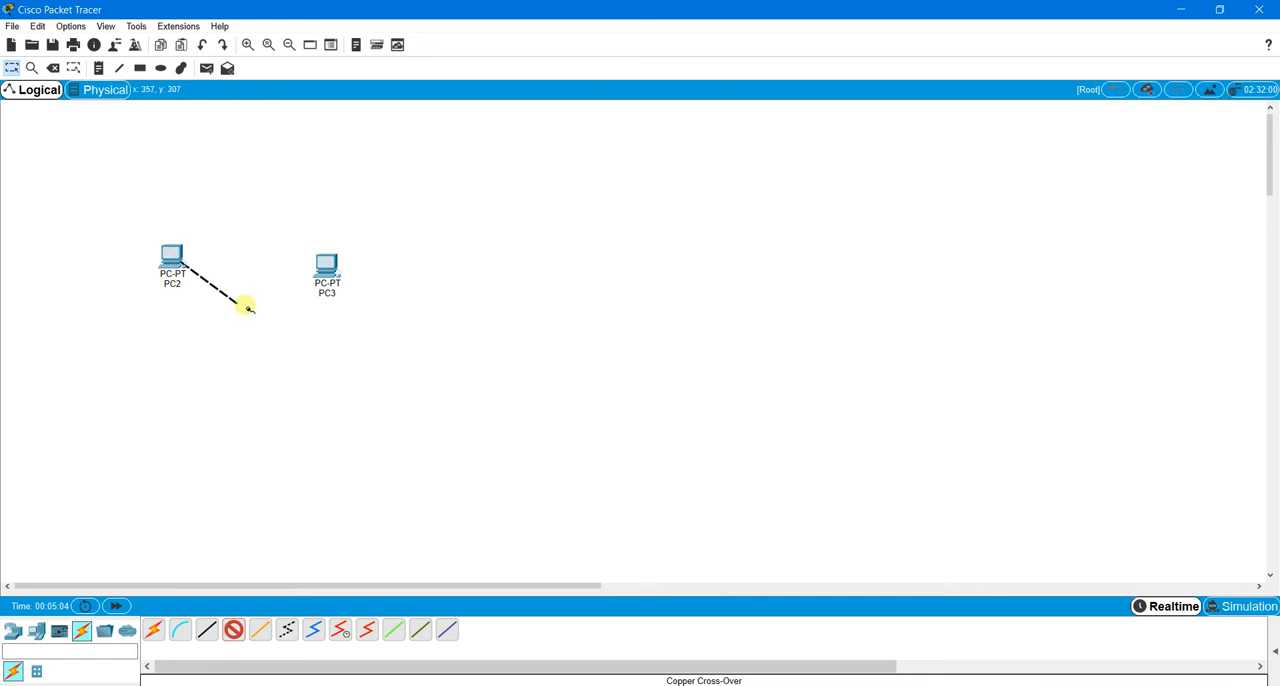
{"action": "left_click", "coordinate": [330, 270]}
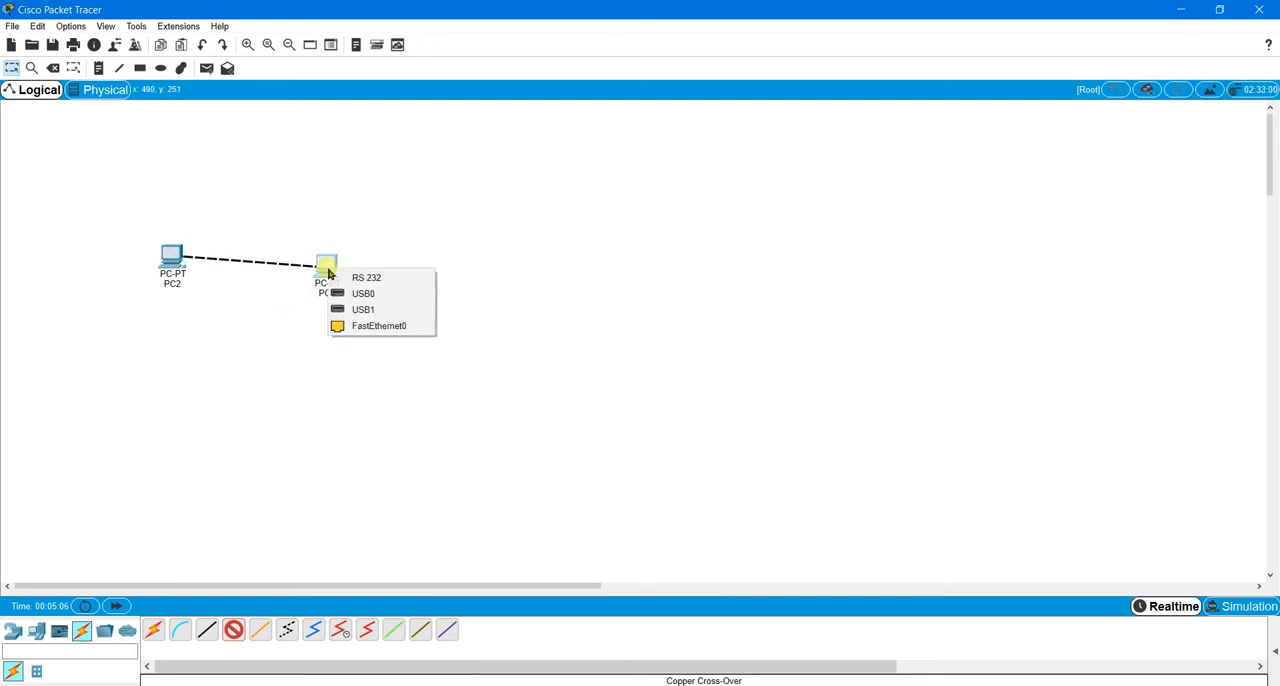
{"action": "left_click", "coordinate": [372, 327]}
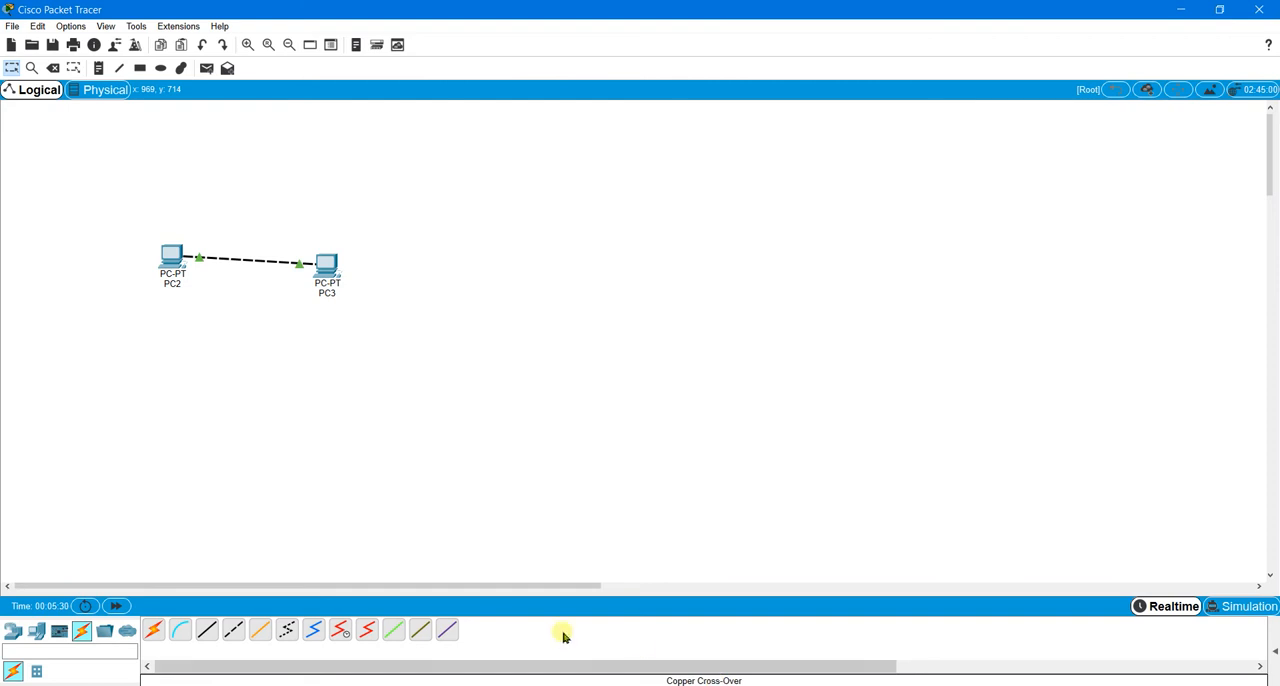
Step: Give PC2 the static IP address 192.168.0.10 with subnet mask 255.255.255.0, and close its window
{"action": "left_click", "coordinate": [173, 263]}
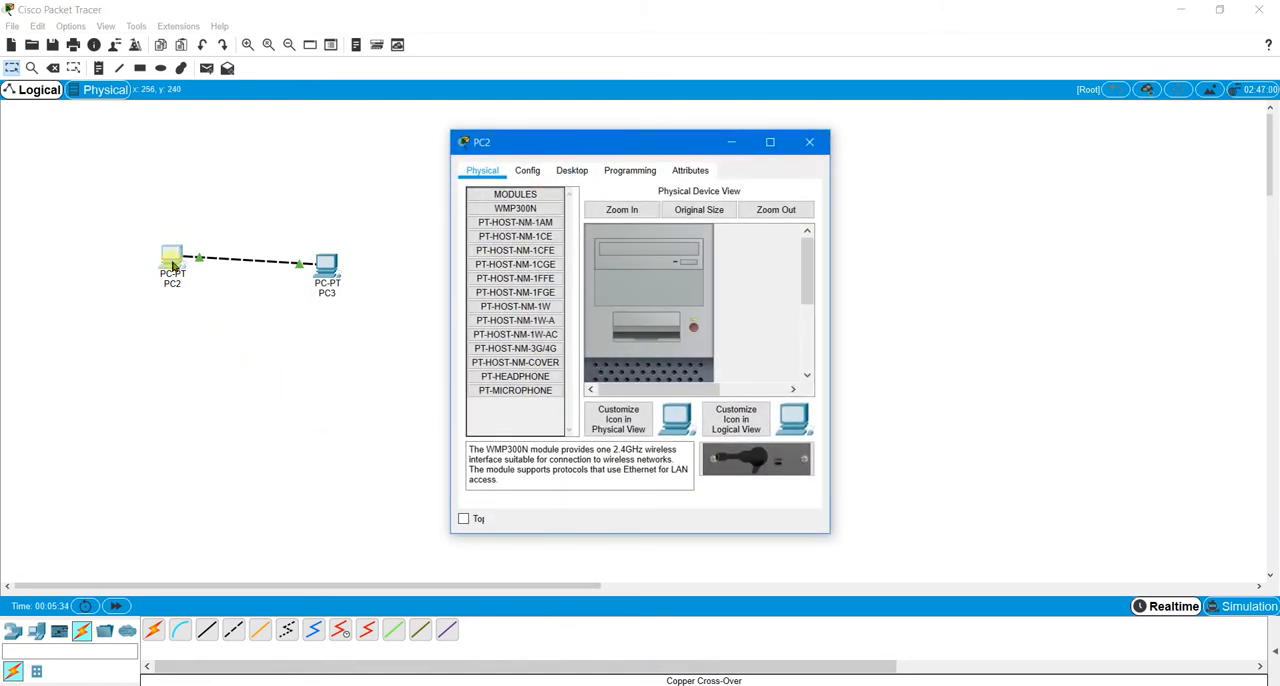
{"action": "left_click", "coordinate": [573, 175]}
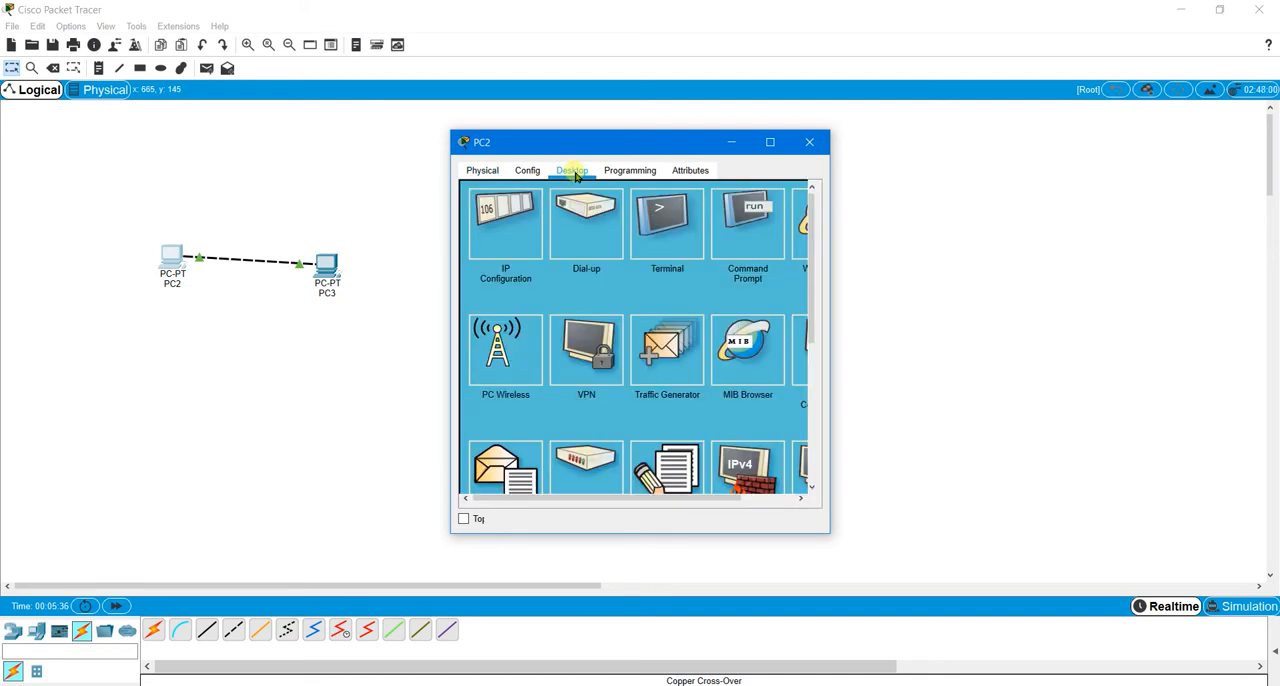
{"action": "left_click", "coordinate": [502, 222]}
{"action": "left_click", "coordinate": [626, 272]}
{"action": "type", "text": "1"}
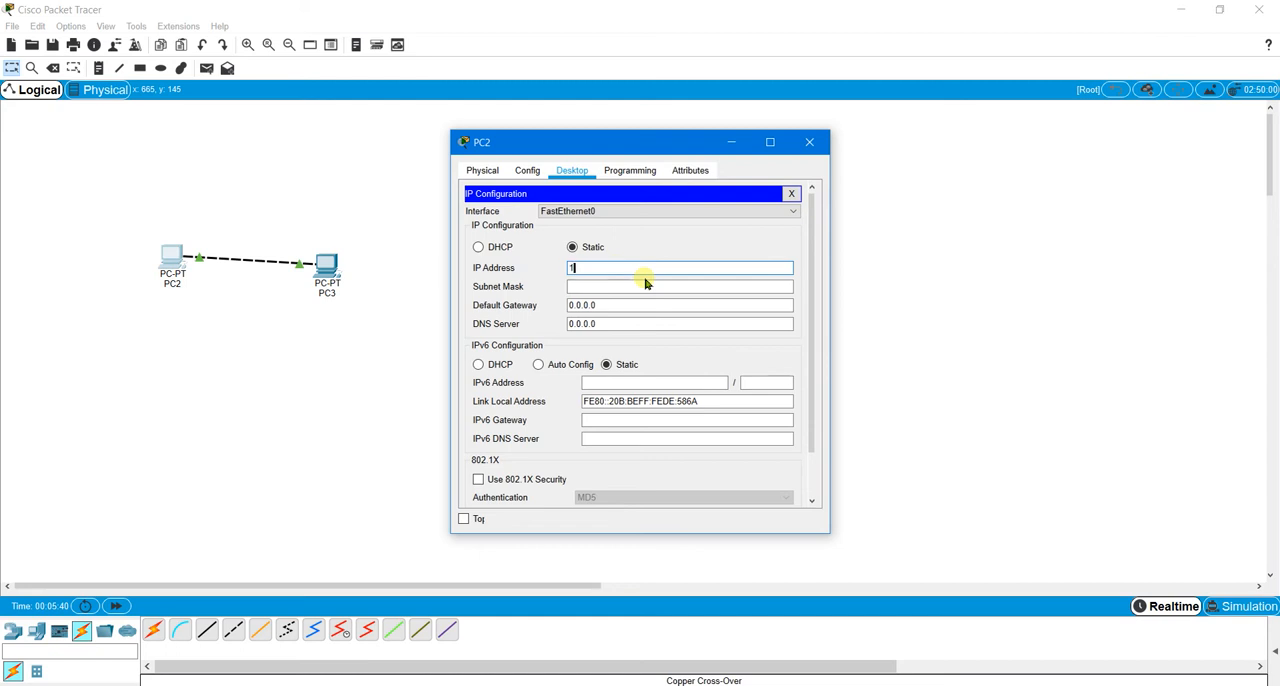
{"action": "type", "text": "92.168.0.10"}
{"action": "left_click", "coordinate": [648, 287]}
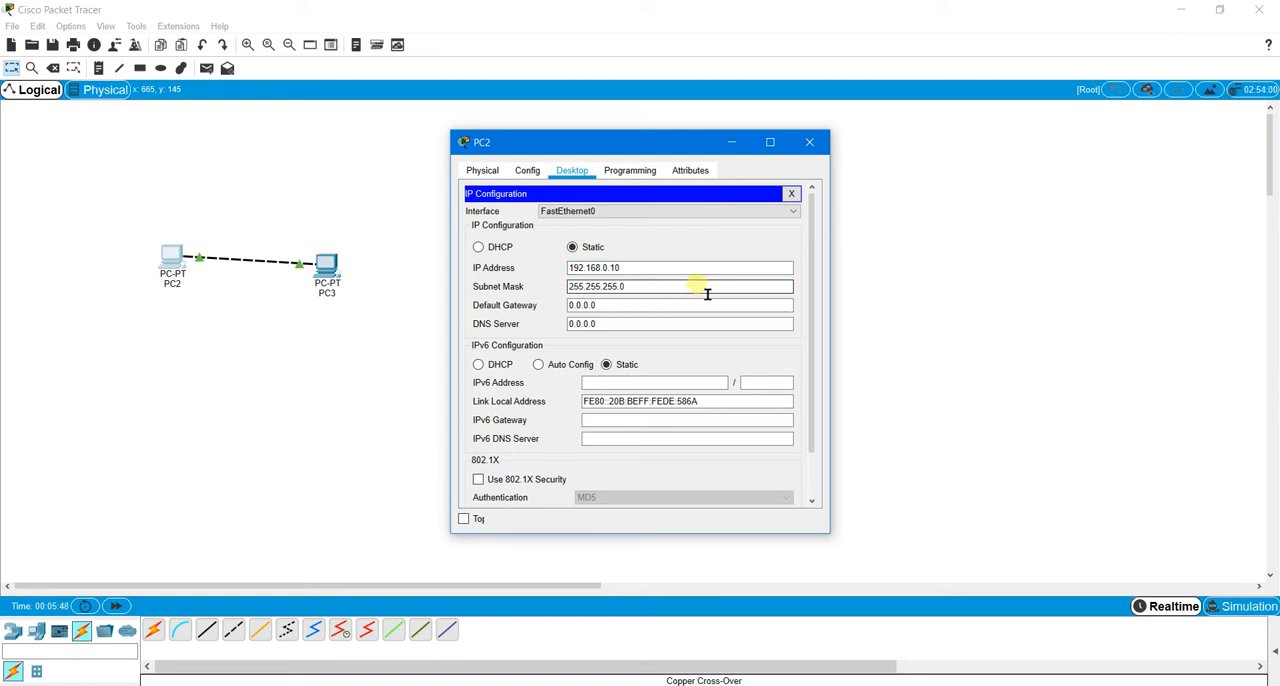
{"action": "left_click", "coordinate": [688, 272]}
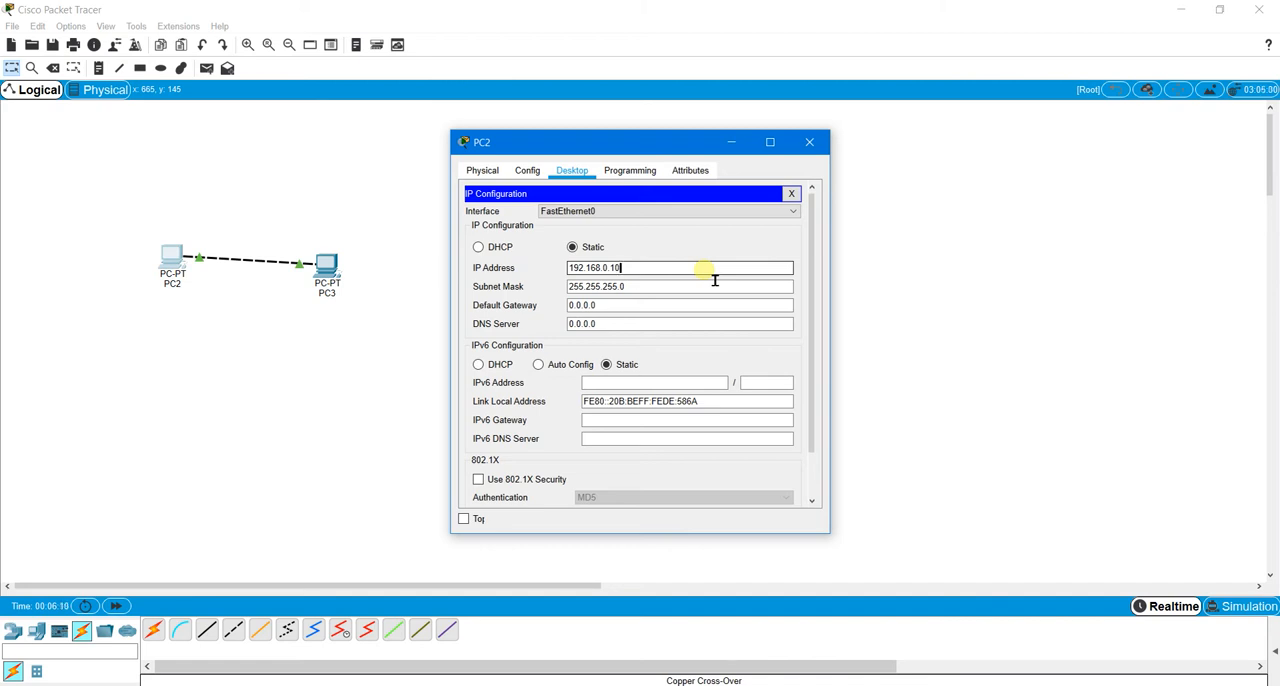
{"action": "left_click", "coordinate": [809, 142]}
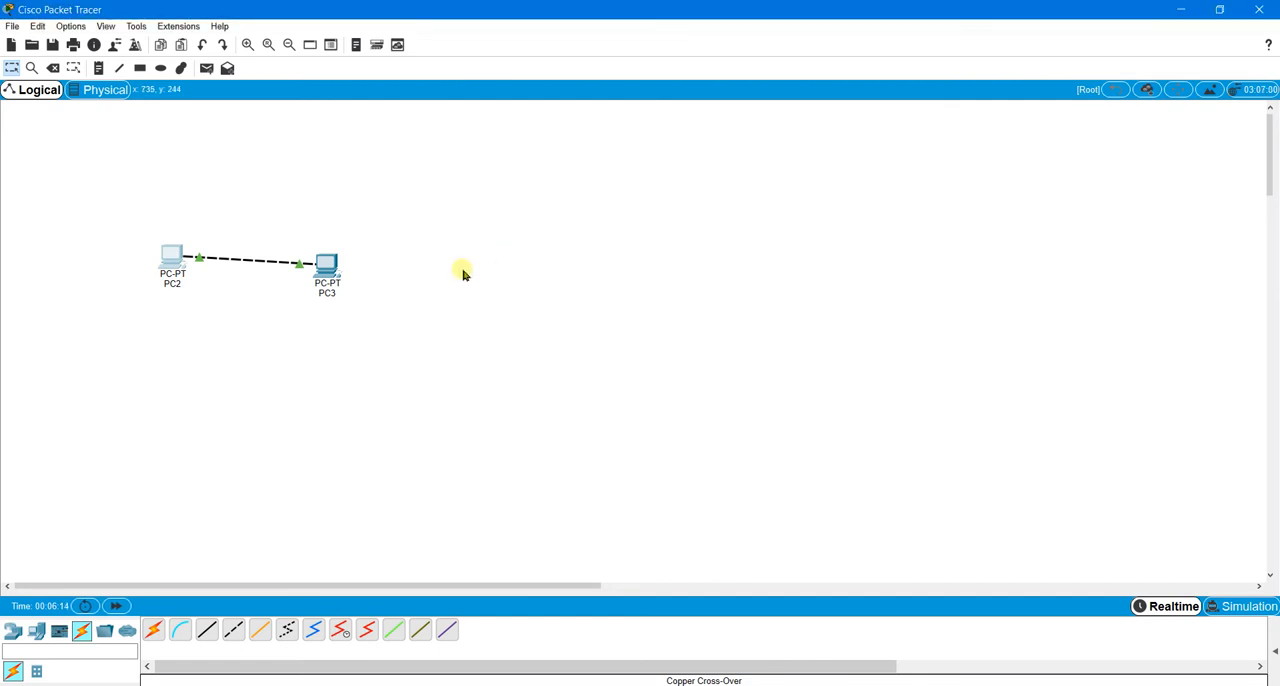
Step: Give PC3 the static IP address 192.168.0.20 with subnet mask 255.255.255.0, and close its window
{"action": "left_click", "coordinate": [338, 272]}
{"action": "left_click", "coordinate": [575, 171]}
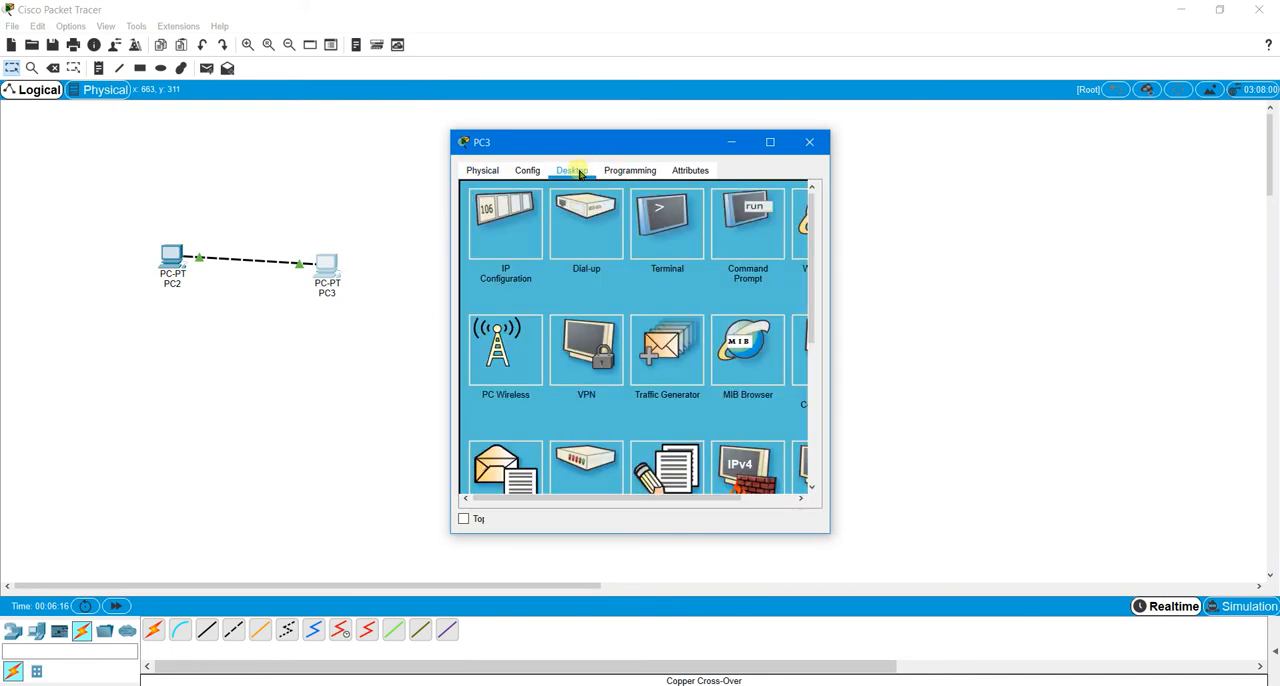
{"action": "left_click", "coordinate": [505, 228]}
{"action": "left_click", "coordinate": [622, 270]}
{"action": "type", "text": "192.168.0.20"}
{"action": "left_click", "coordinate": [714, 288]}
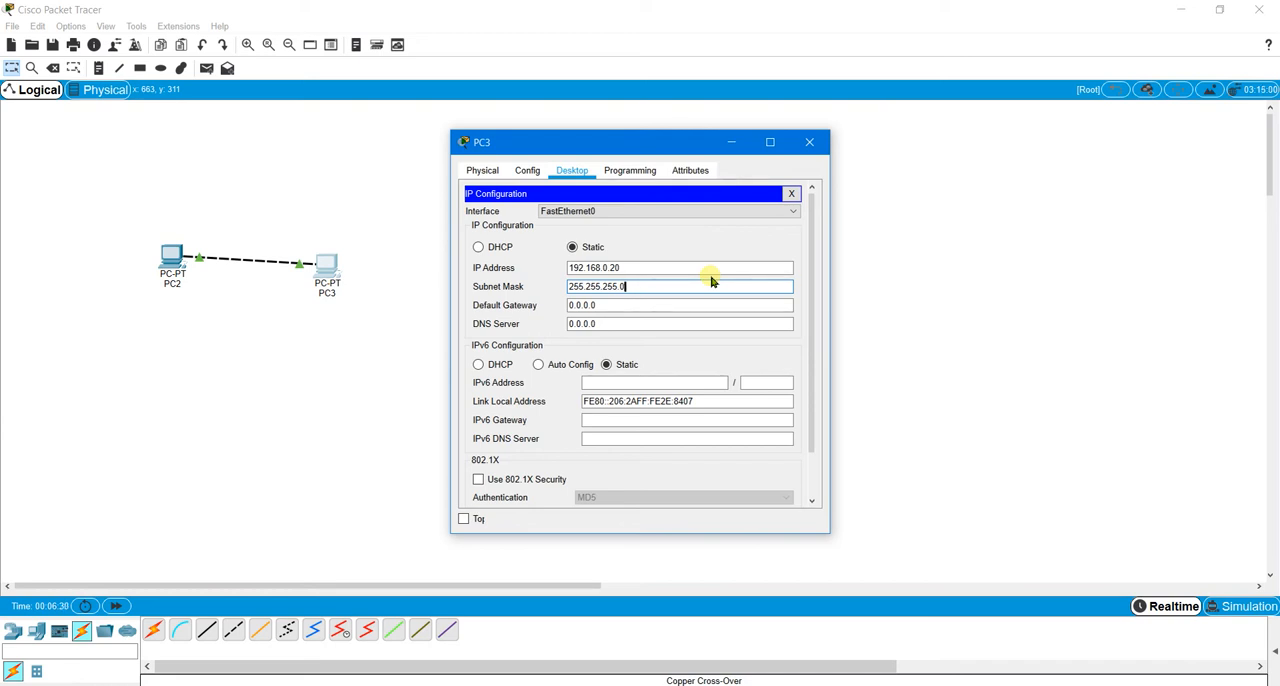
{"action": "left_click", "coordinate": [807, 144]}
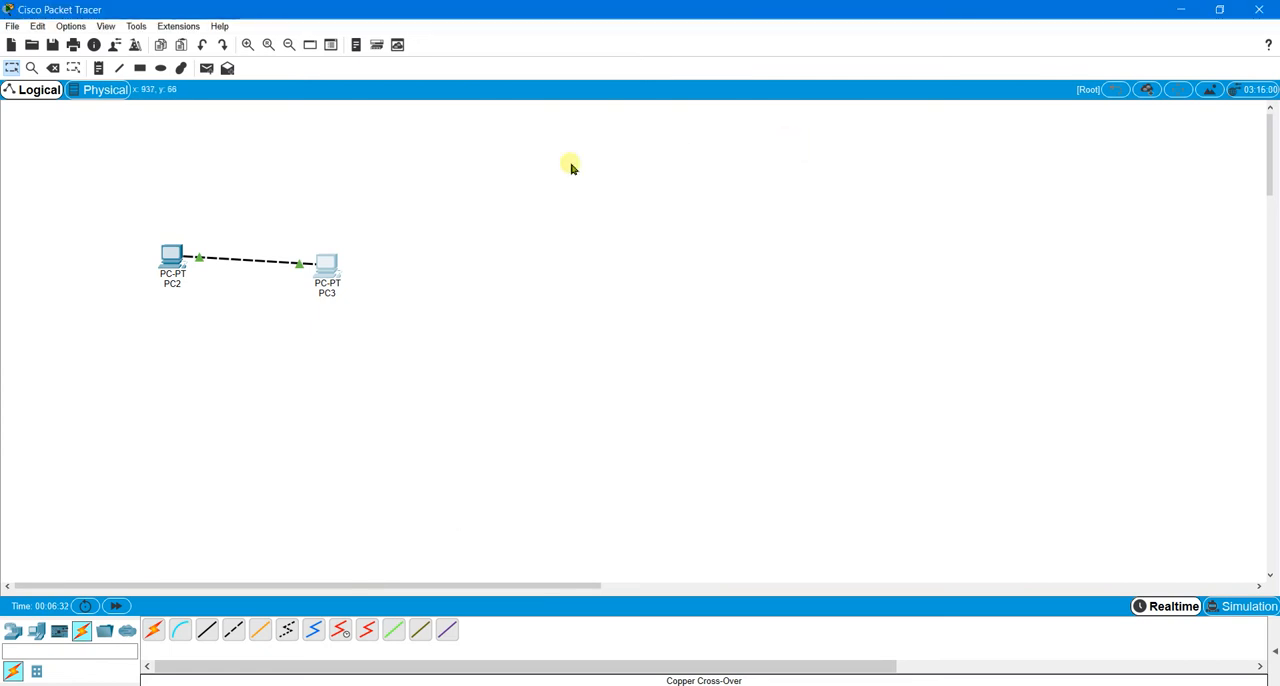
Step: Ping the loopback address 127.0.0.1 from PC2's command prompt
{"action": "left_click", "coordinate": [176, 260]}
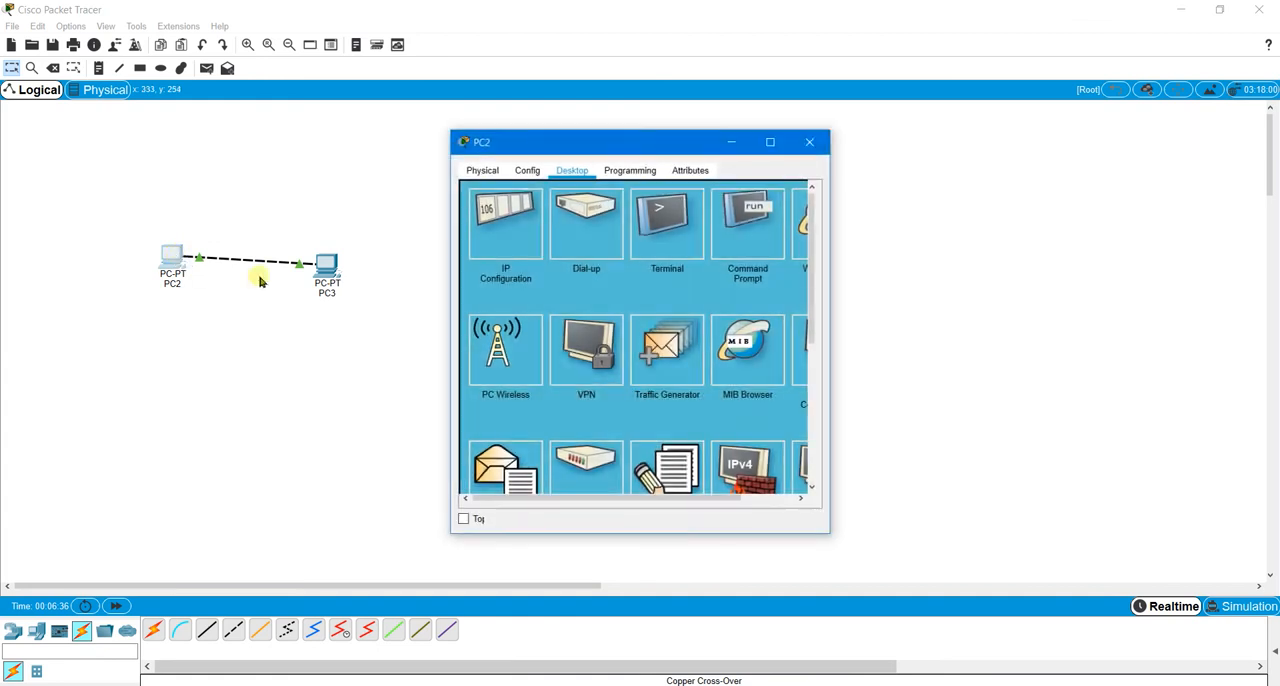
{"action": "left_click", "coordinate": [745, 222]}
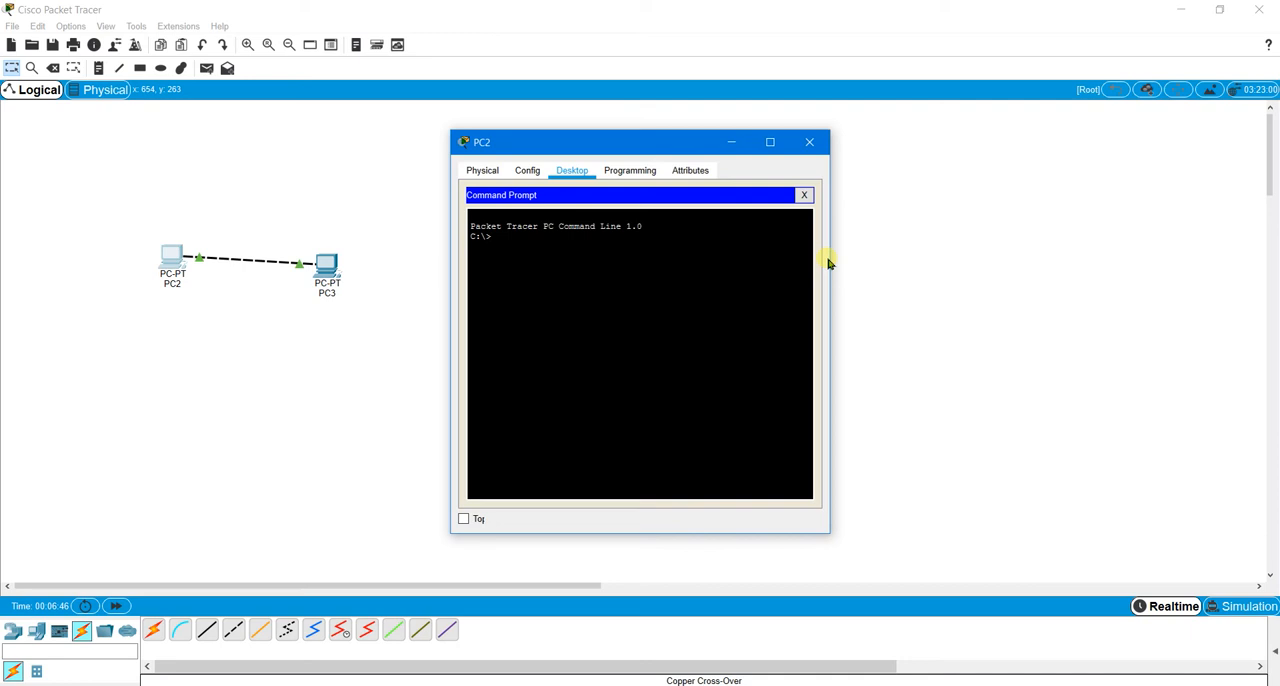
{"action": "type", "text": "ping 127.0.0.1"}
{"action": "key", "text": "Return"}
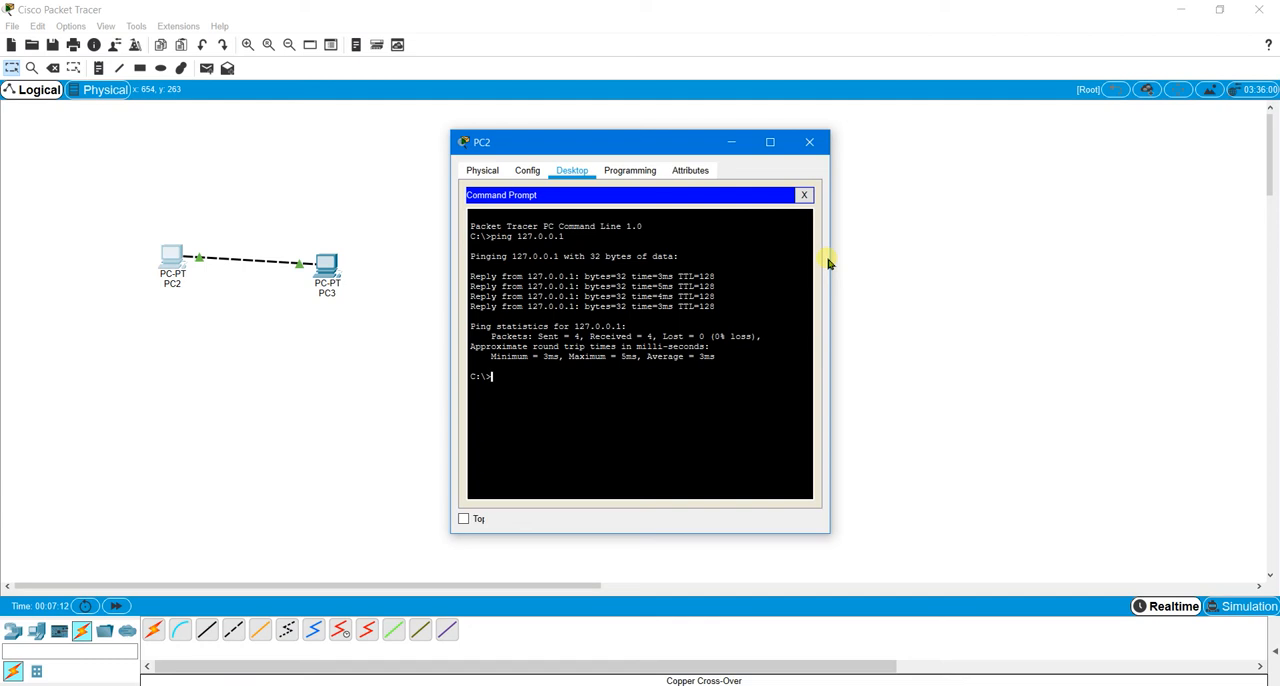
Step: Ping PC2's own address, 192.168.0.10, from its command prompt
{"action": "type", "text": "ping 192.168.0.10"}
{"action": "key", "text": "Return"}
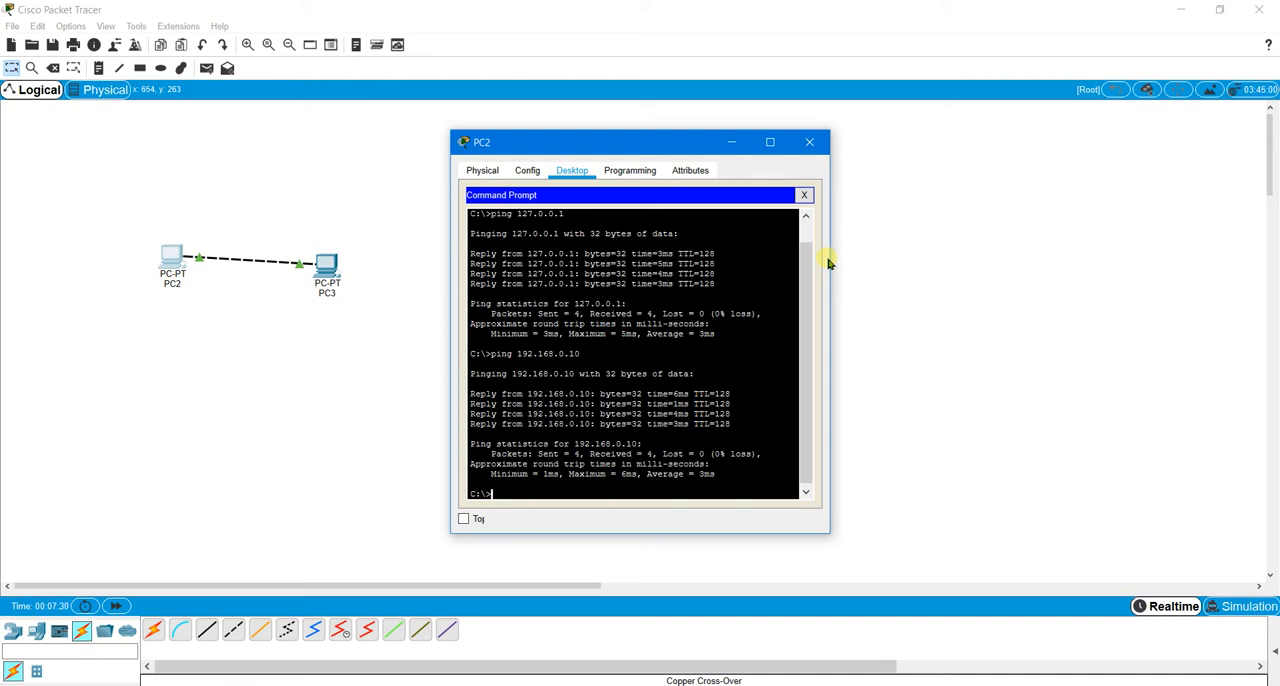
Step: Ping PC3 at 192.168.0.20 from PC2's command prompt, and close PC2's window
{"action": "type", "text": "ping 192.168.0.20"}
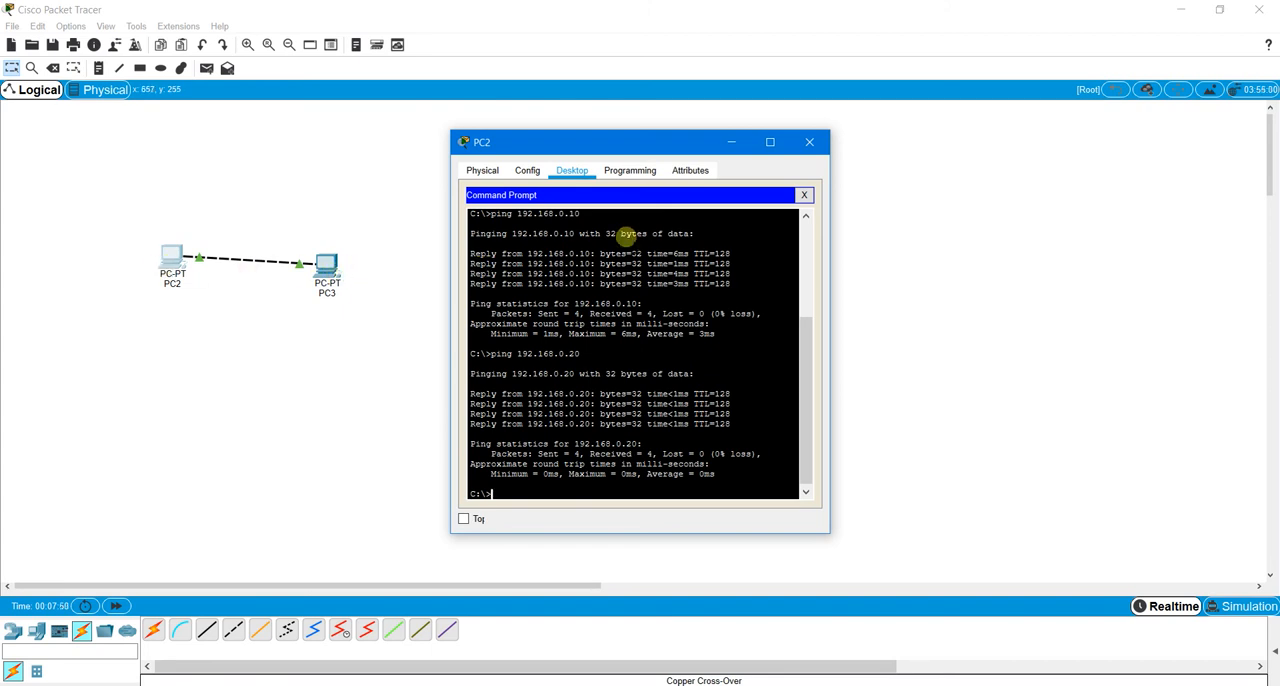
{"action": "left_click", "coordinate": [809, 142]}
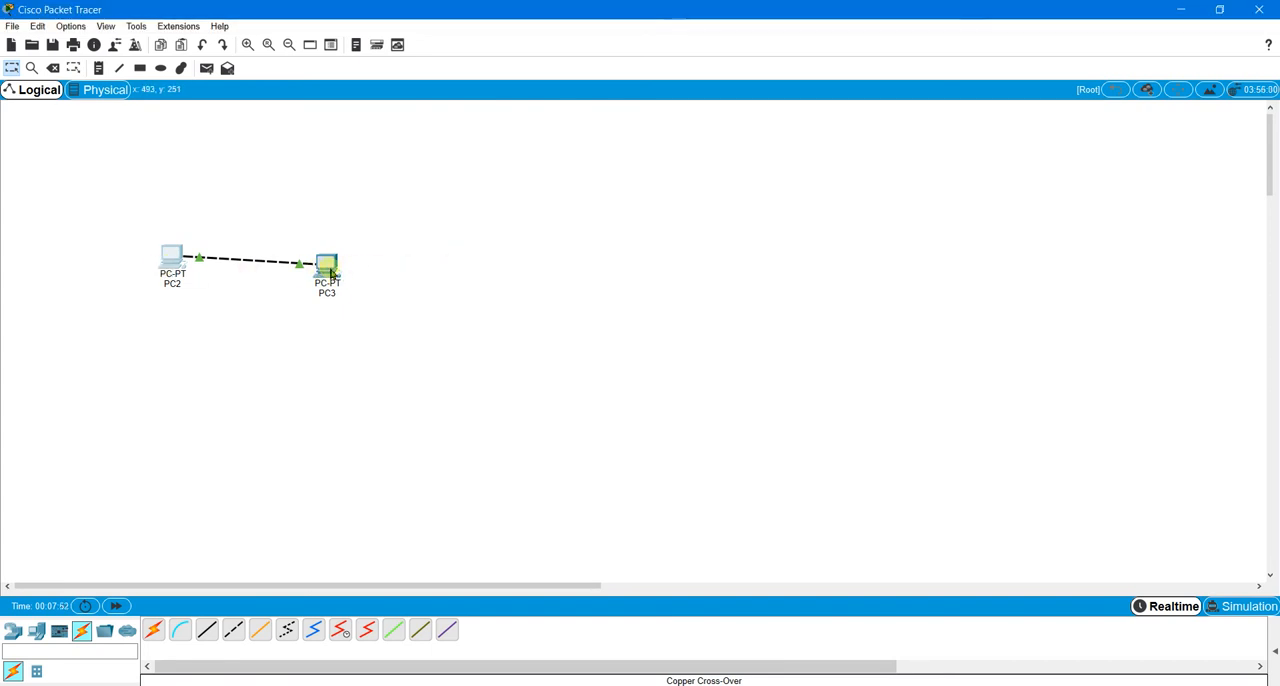
Step: Ping the loopback address 127.0.0.1 from PC3's command prompt
{"action": "left_click", "coordinate": [329, 268]}
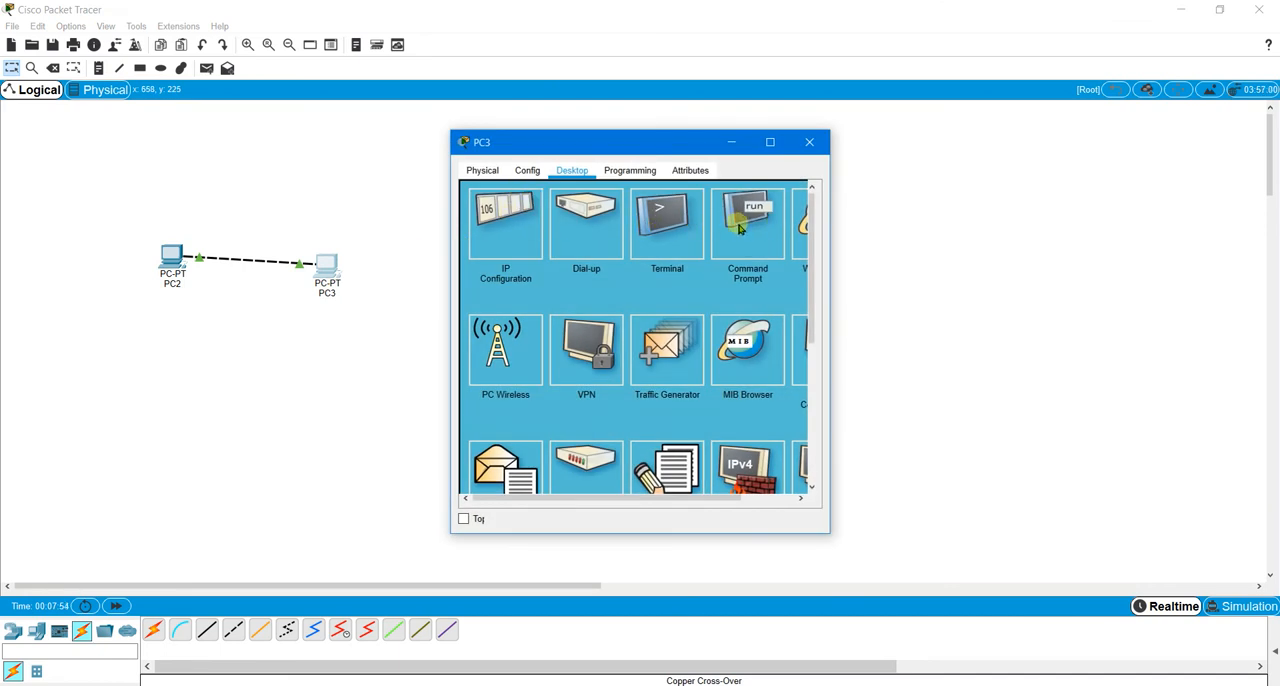
{"action": "left_click", "coordinate": [750, 228]}
{"action": "type", "text": "ping 127"}
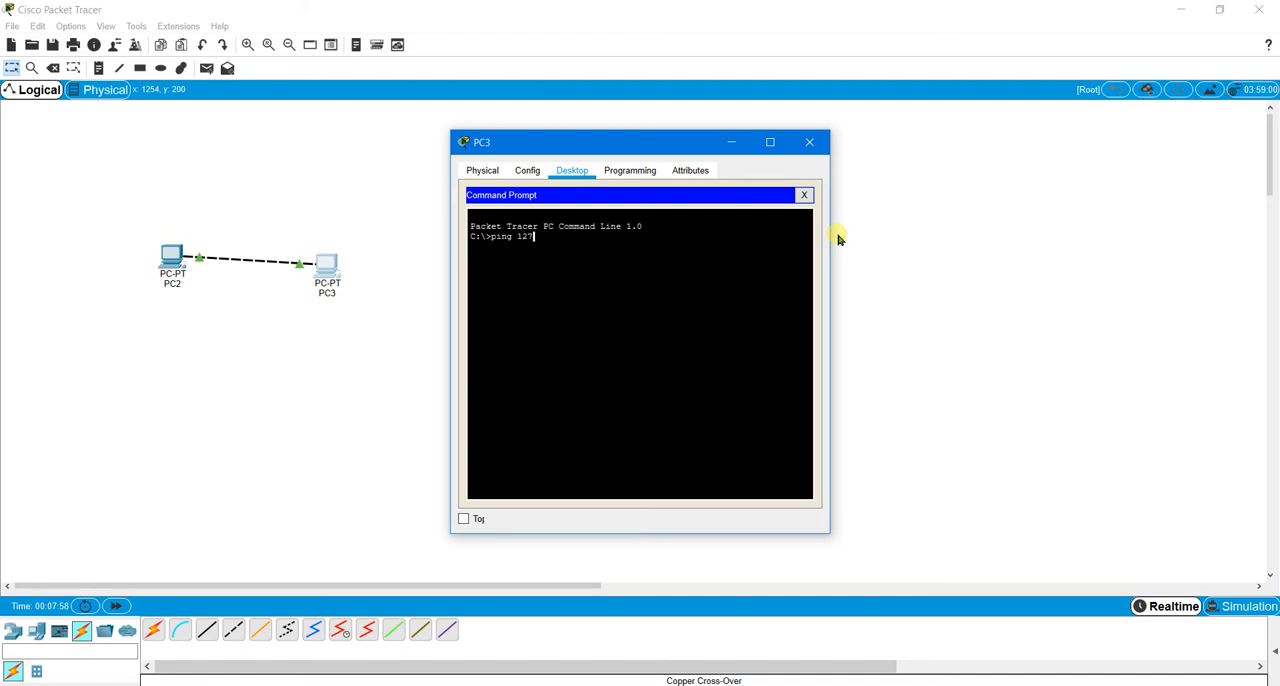
{"action": "type", "text": ".0.0.1"}
{"action": "key", "text": "Return"}
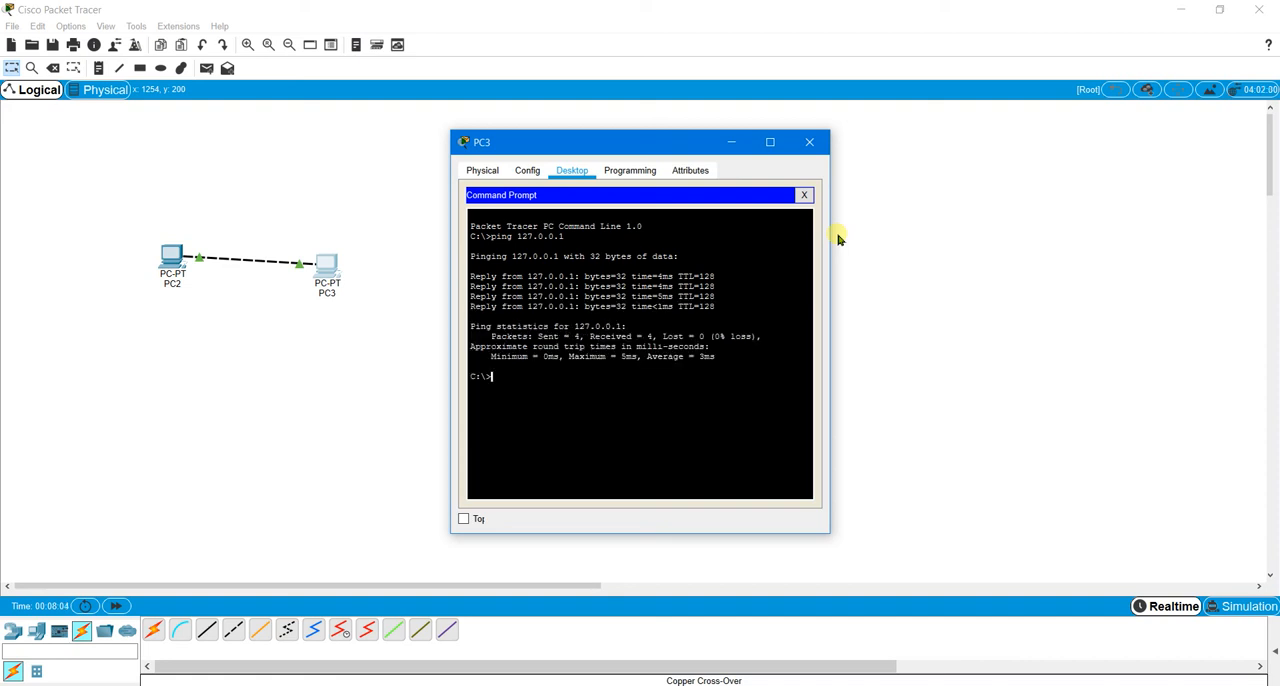
Step: Ping PC3's own address, 192.168.0.20, from its command prompt
{"action": "type", "text": "ping 192.168.0.20"}
{"action": "key", "text": "Return"}
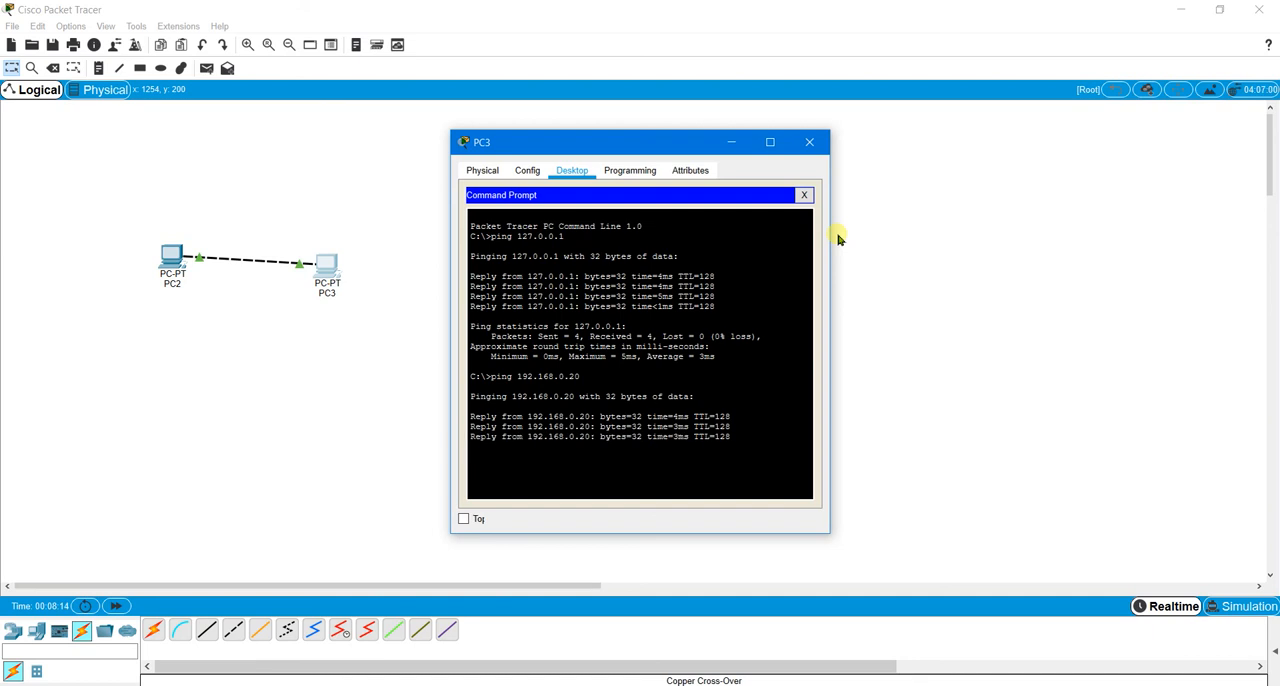
Step: Ping PC2 at 192.168.0.10 from PC3's command prompt, and close PC3's window
{"action": "type", "text": "p"}
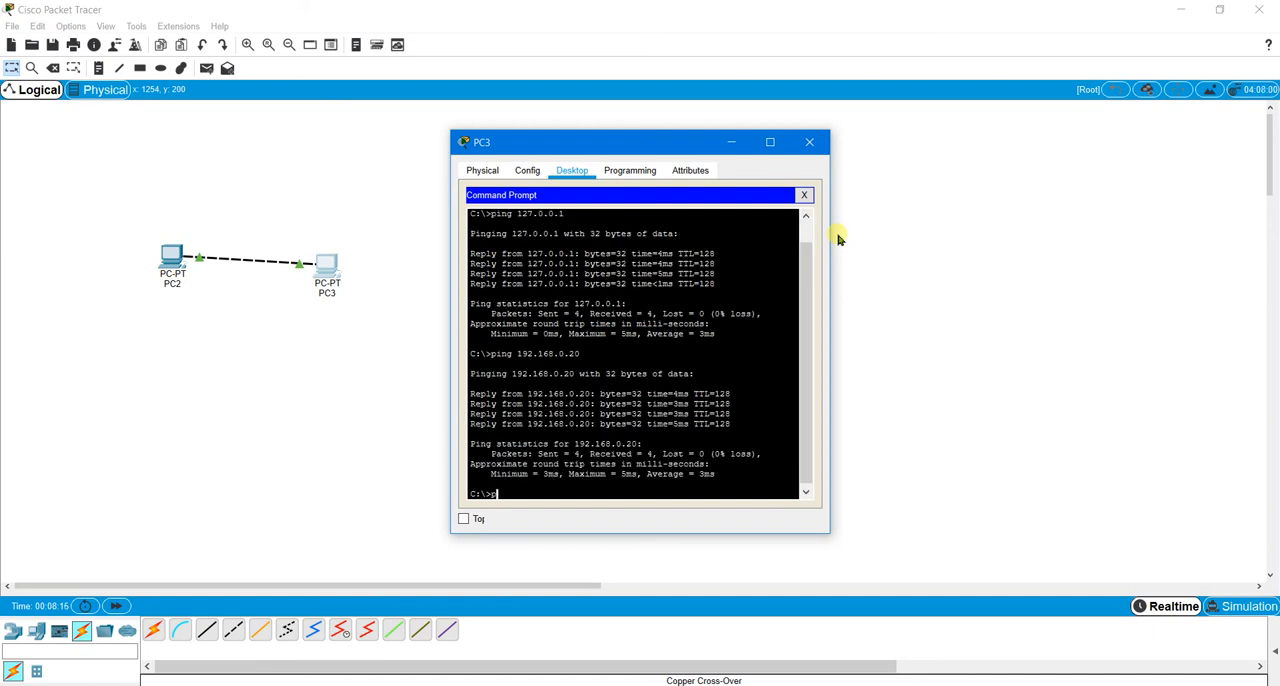
{"action": "type", "text": "ing 192.168.0.1"}
{"action": "key", "text": "Return"}
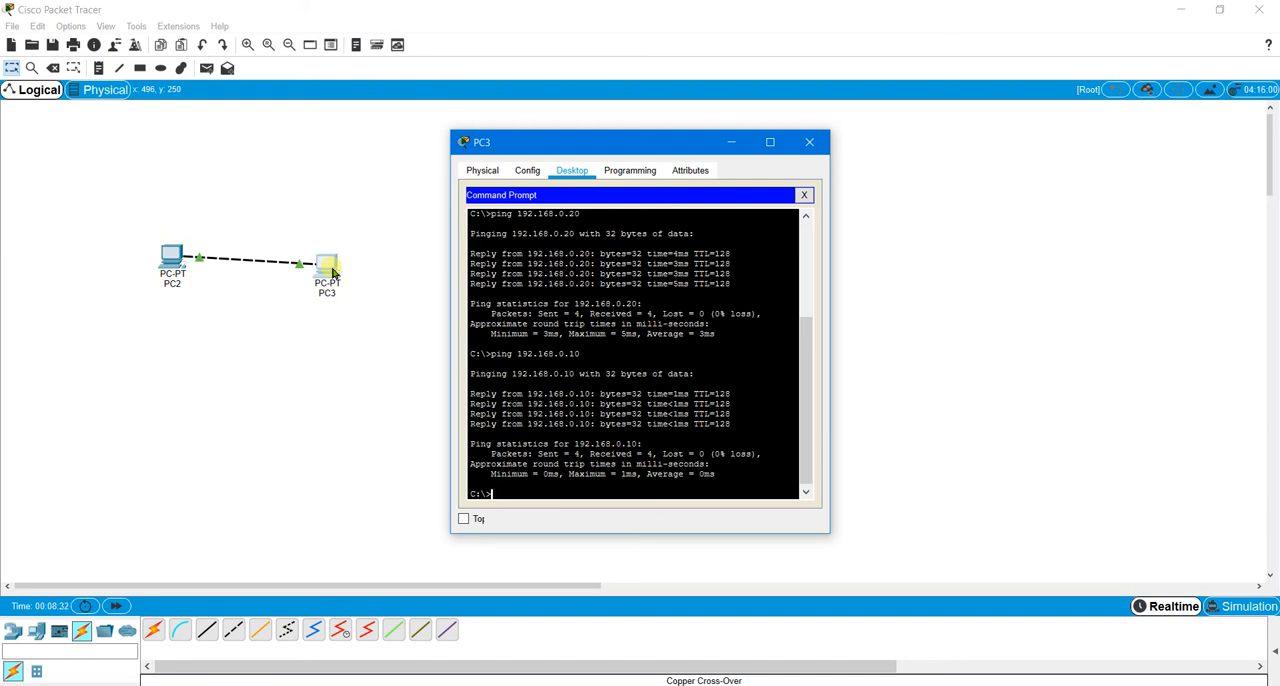
{"action": "left_click", "coordinate": [809, 142]}
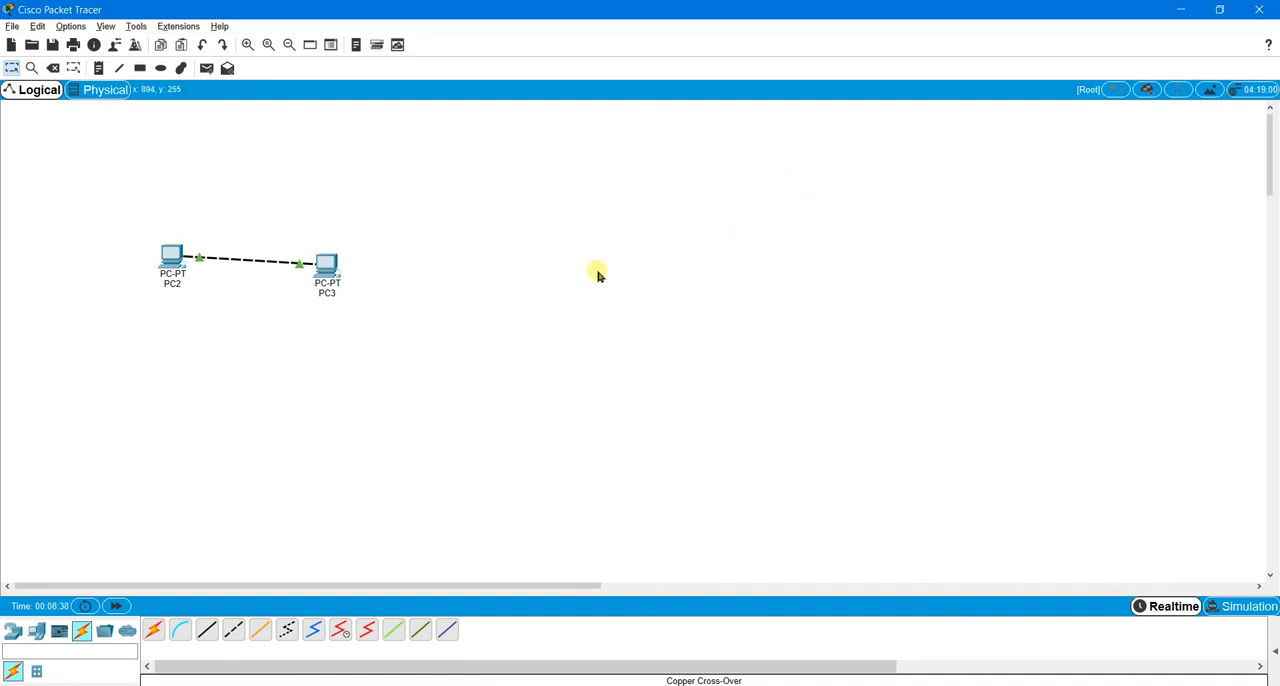
{"action": "key", "text": "ctrl+alt+s"}
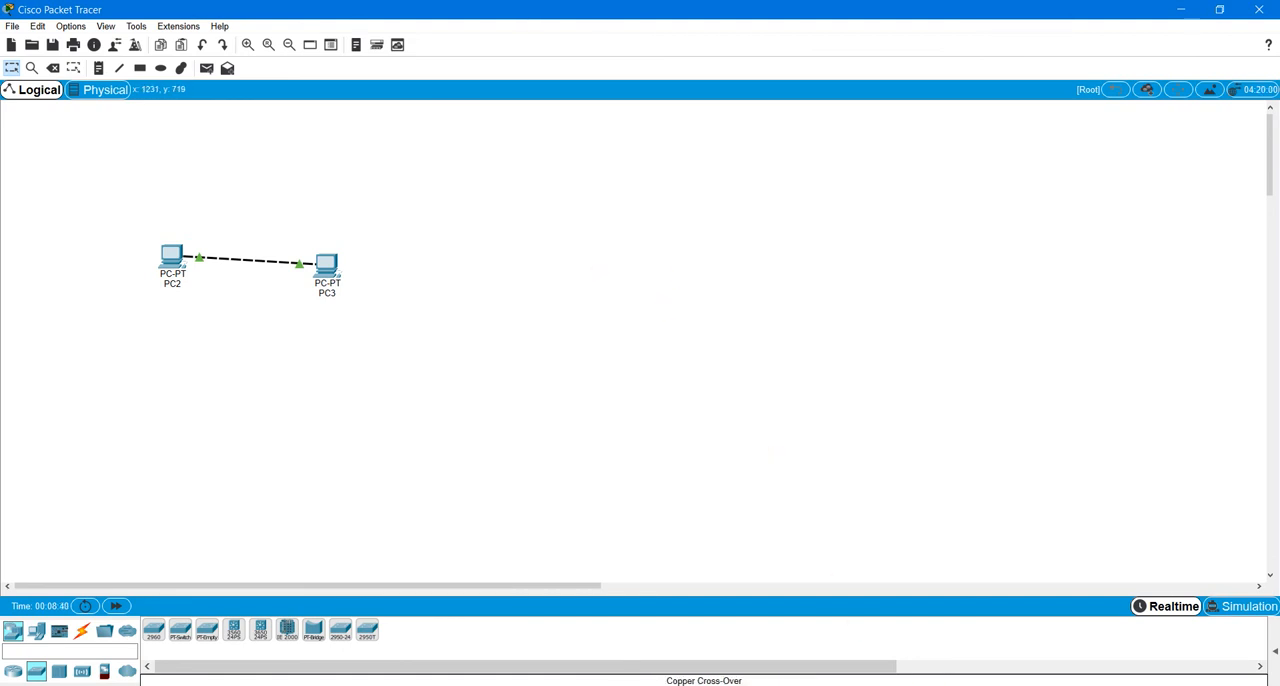
{"action": "left_click", "coordinate": [1075, 685]}
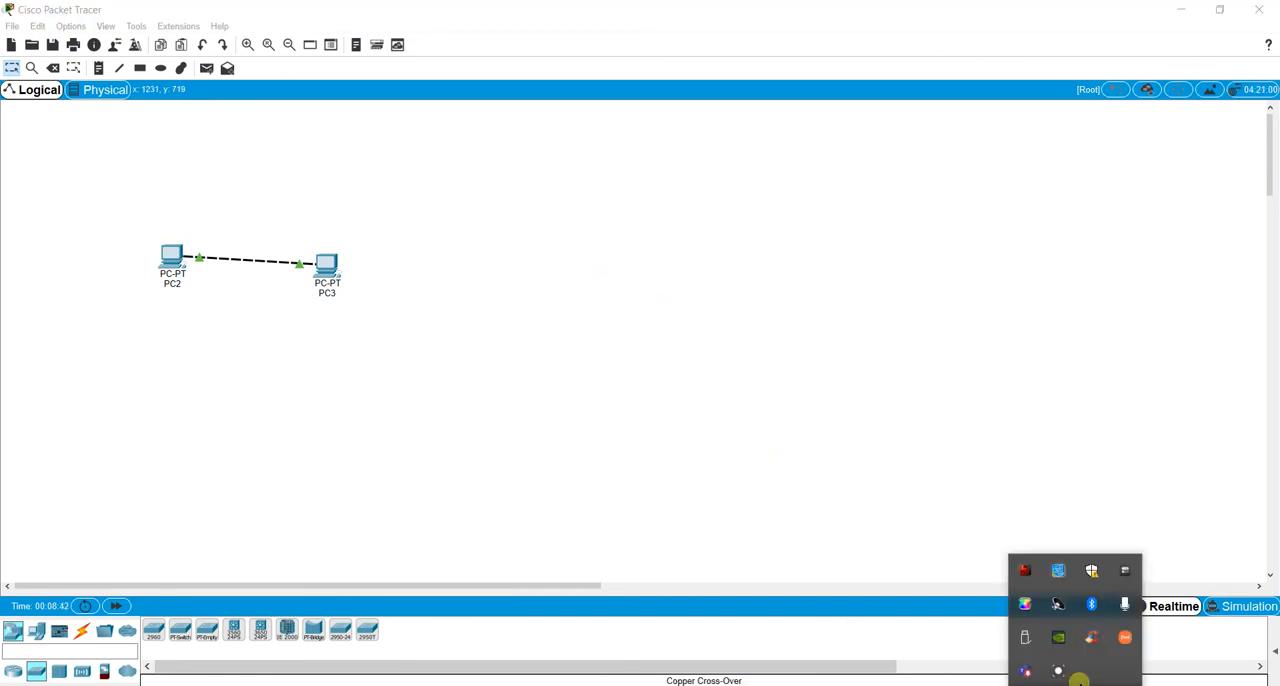